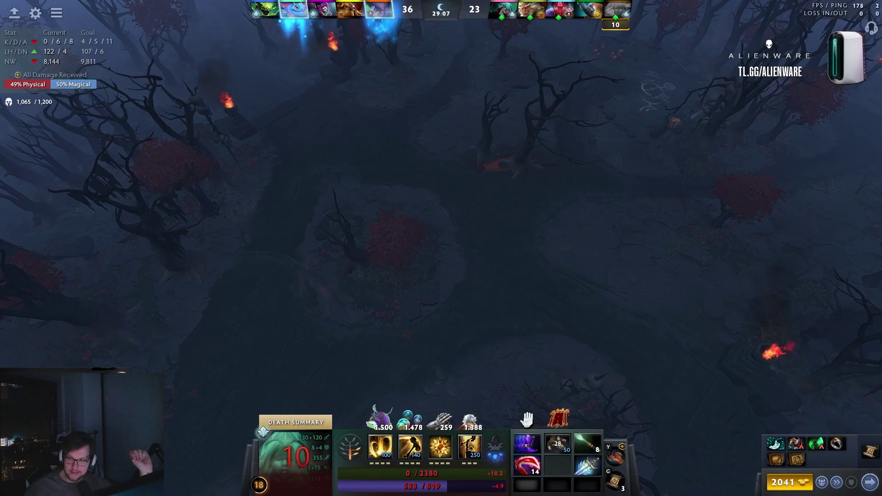
Step: Switch from Dota 2 to Chrome showing the 'She said yes!' engagement tweet
key("alt+Tab")
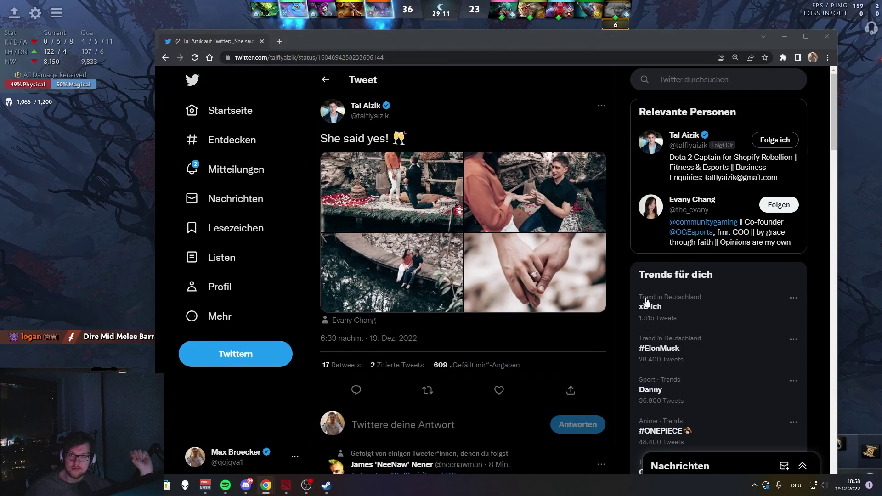
double_click(331, 139)
left_click_drag(348, 139, 390, 139)
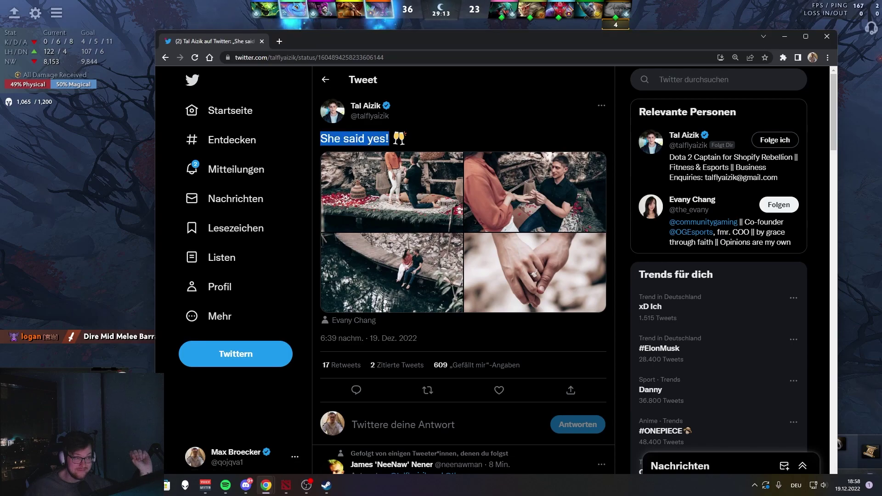
left_click(488, 132)
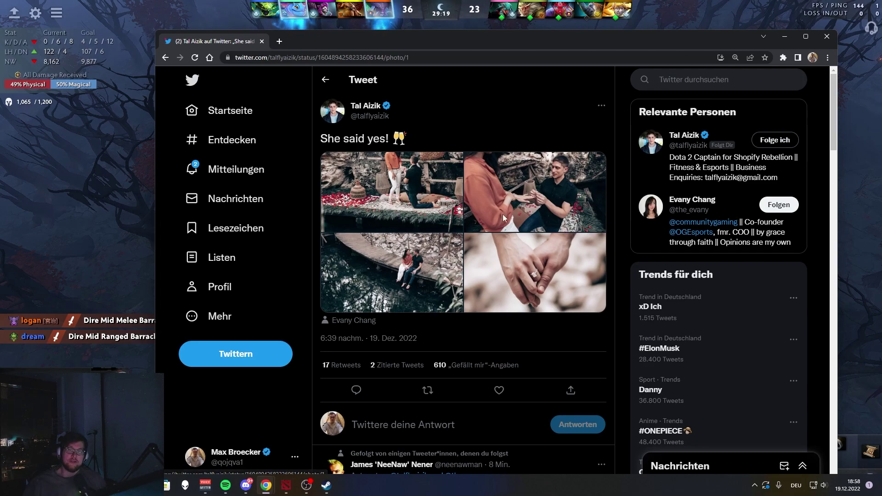
left_click(400, 197)
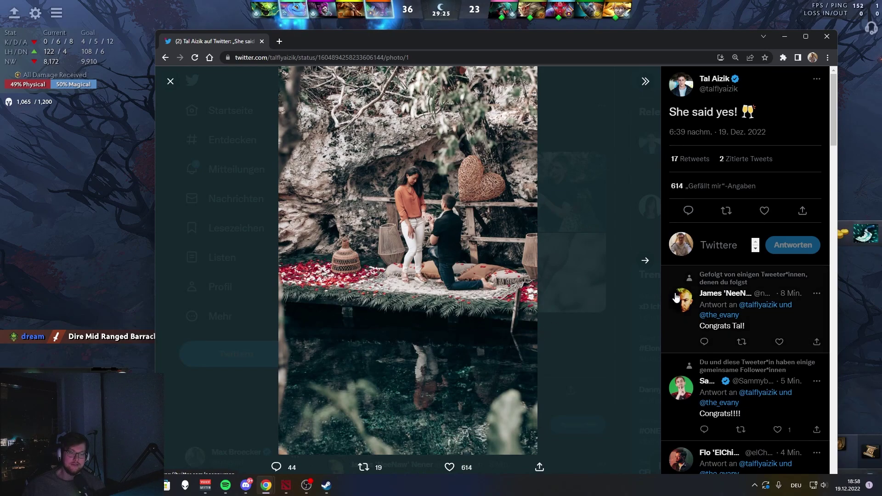
left_click(645, 261)
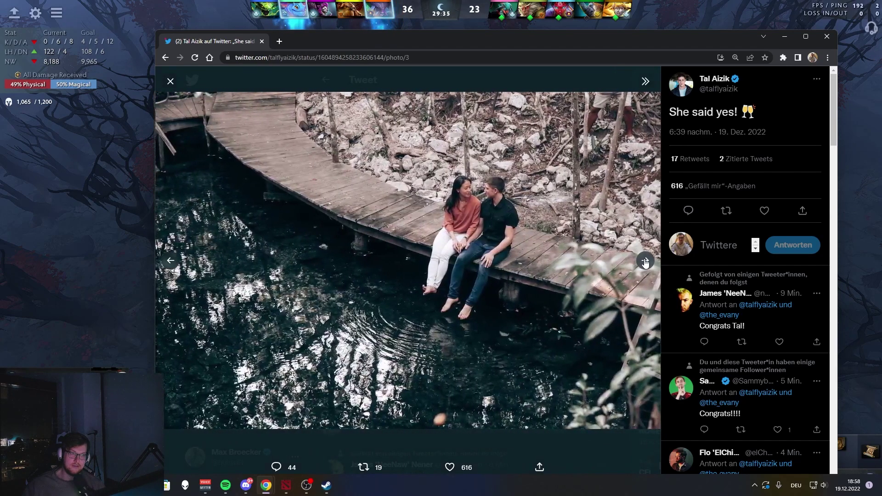
left_click(643, 261)
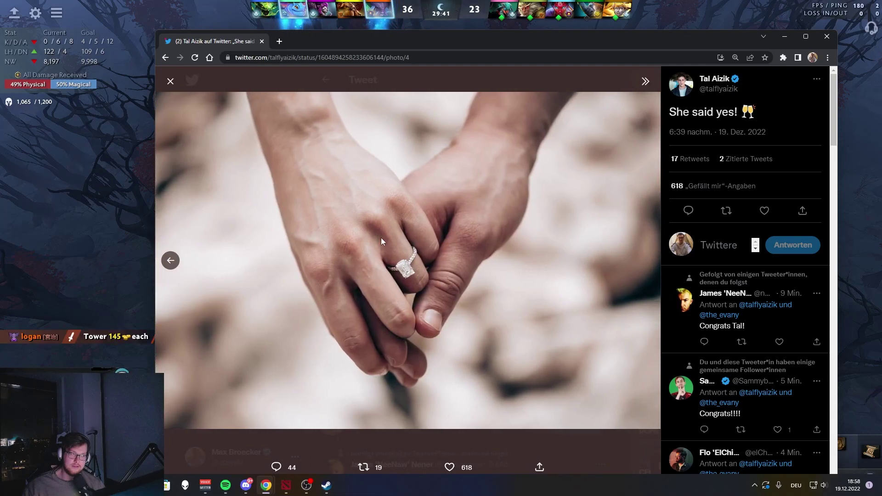
left_click(336, 435)
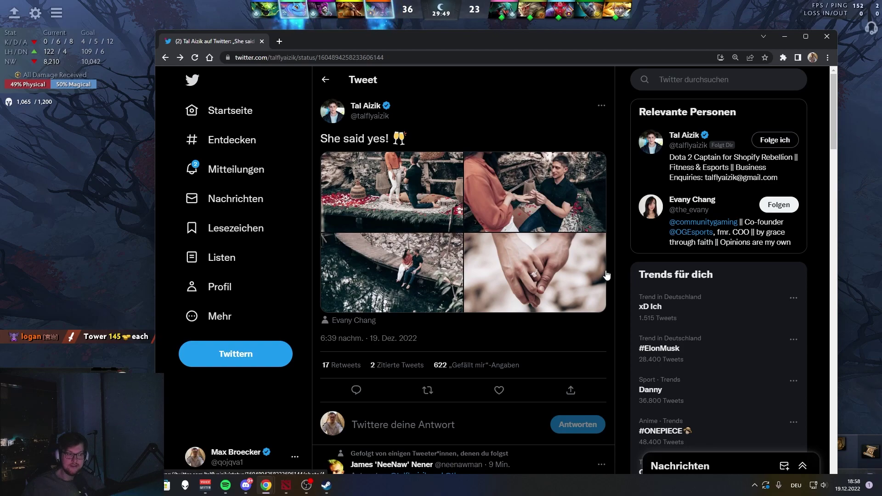
scroll(606, 275, "down", 5)
scroll(466, 278, "down", 3)
scroll(466, 279, "down", 1)
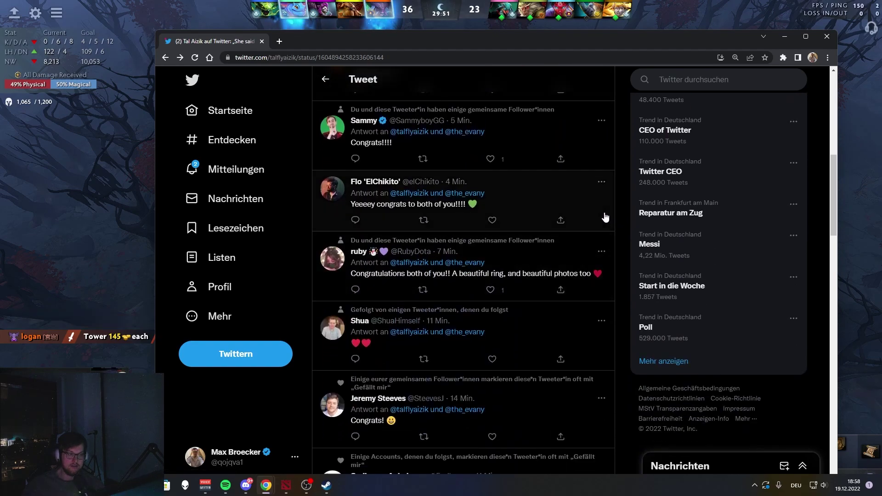
scroll(593, 220, "down", 3)
scroll(572, 227, "down", 3)
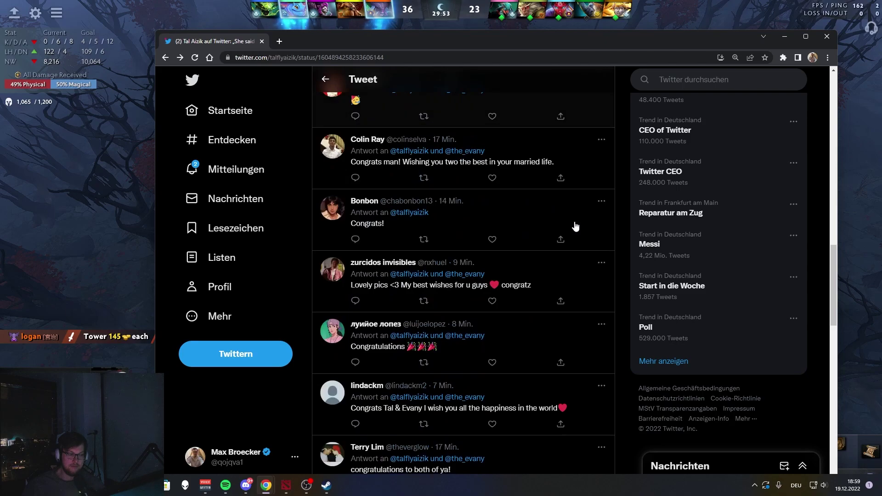
scroll(549, 293, "up", 3)
scroll(550, 294, "up", 5)
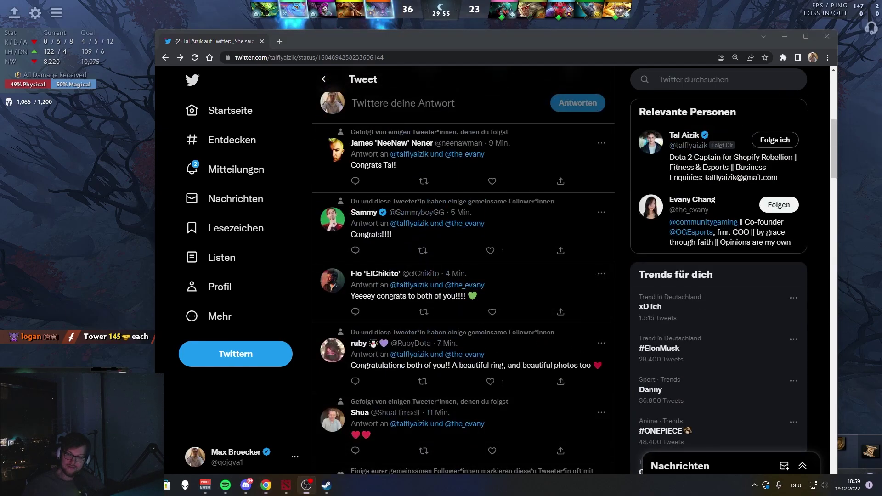
Step: Switch from the Twitter replies back to the Dota 2 match
key("alt+Tab")
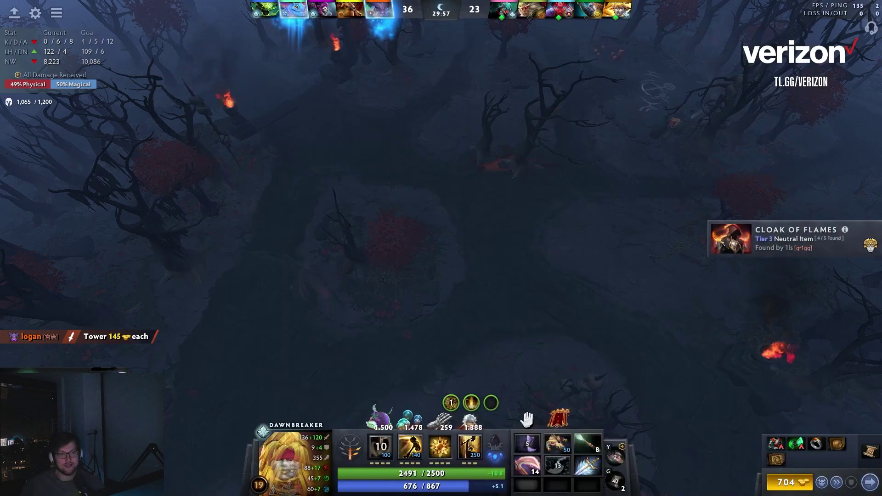